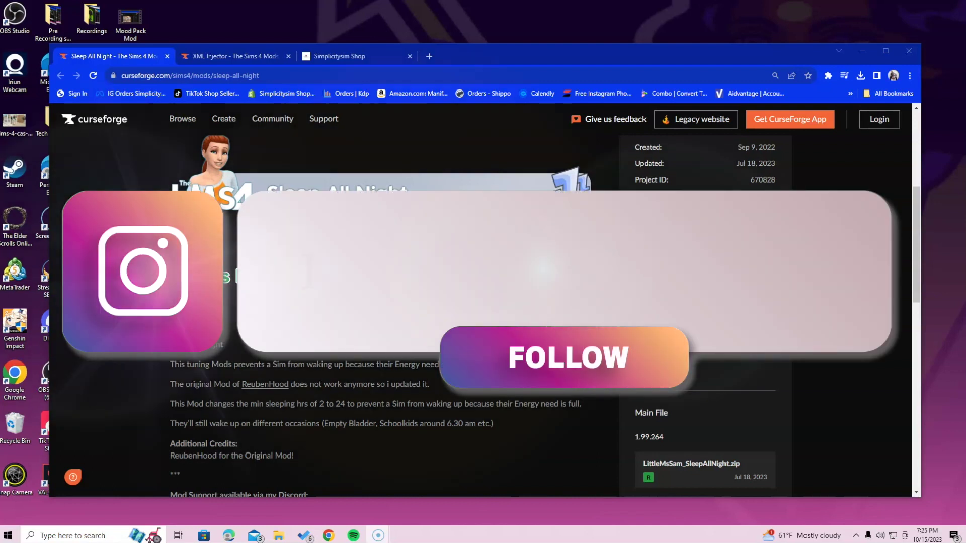
Step: Scroll through the Sleep All Night mod description, noting it requires the XML Injector mod
{"action": "scroll", "coordinate": [392, 328], "scroll_direction": "down", "scroll_amount": 3}
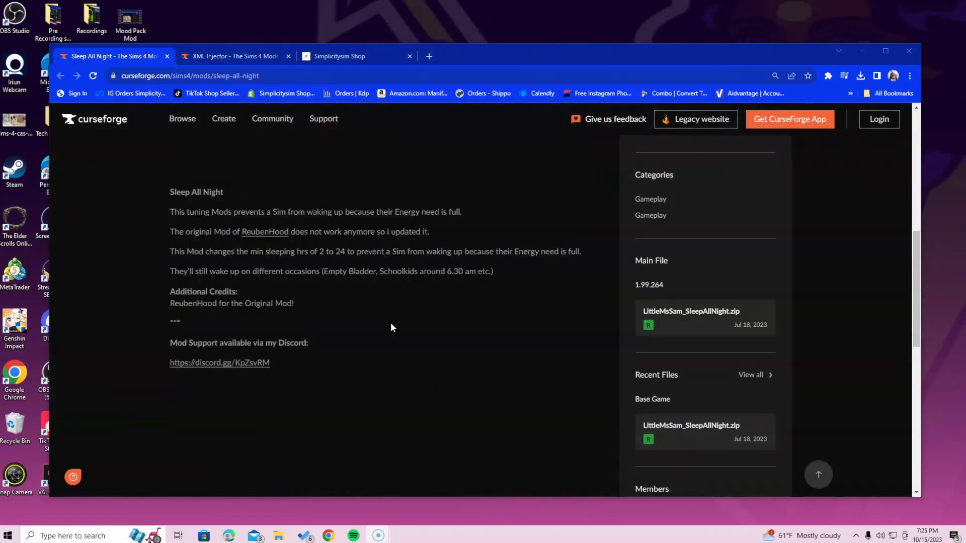
{"action": "scroll", "coordinate": [392, 328], "scroll_direction": "up", "scroll_amount": 5}
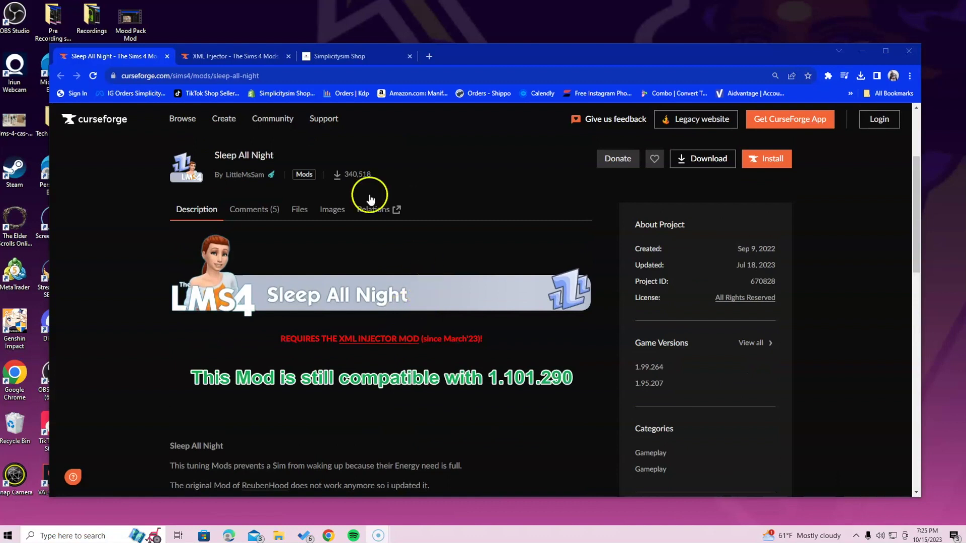
Step: Download LittleMsSam_SleepAllNight.zip (11.6 KB) from the Sleep All Night mod page
{"action": "left_click", "coordinate": [303, 210]}
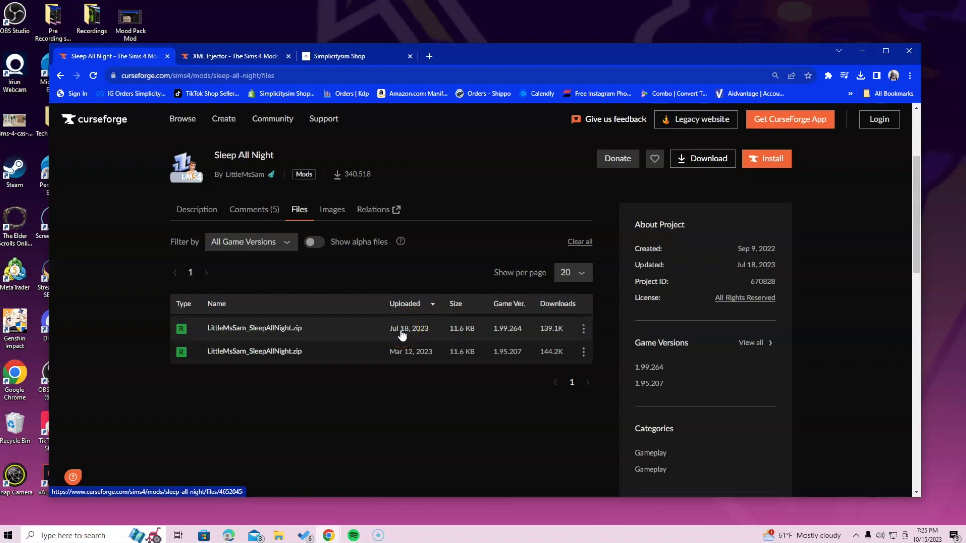
{"action": "left_click", "coordinate": [209, 208]}
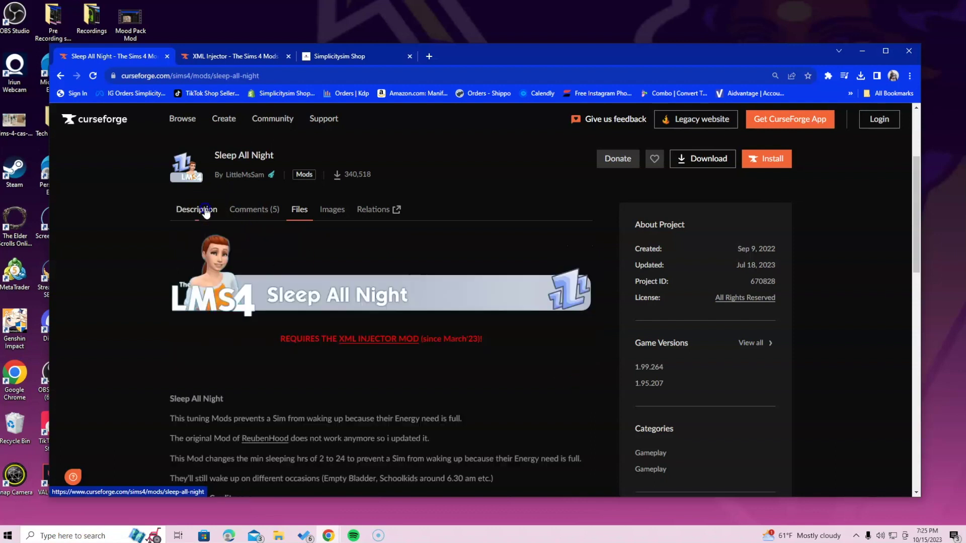
{"action": "left_click", "coordinate": [693, 170]}
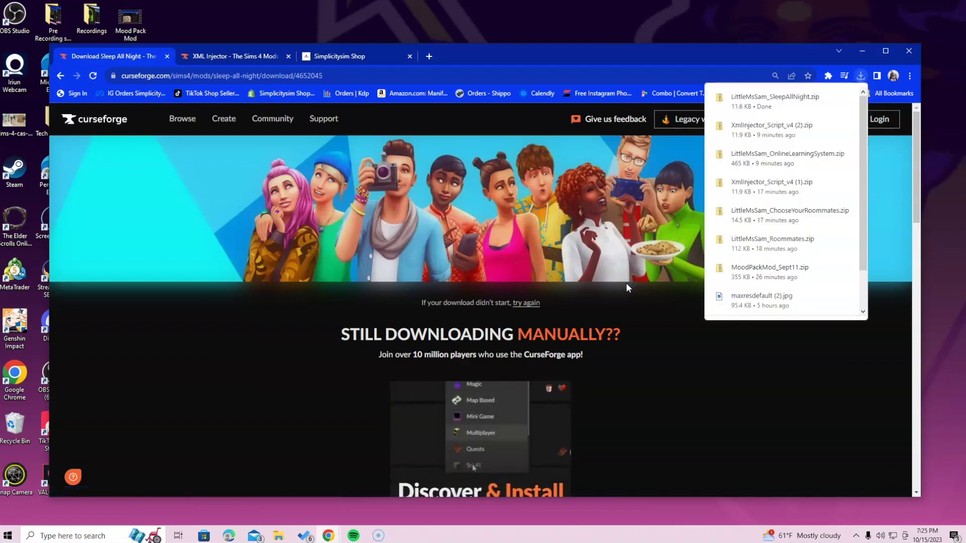
Step: Download Xmlinjector_Script_v4.zip from the XML Injector v4 file page
{"action": "left_click", "coordinate": [756, 359]}
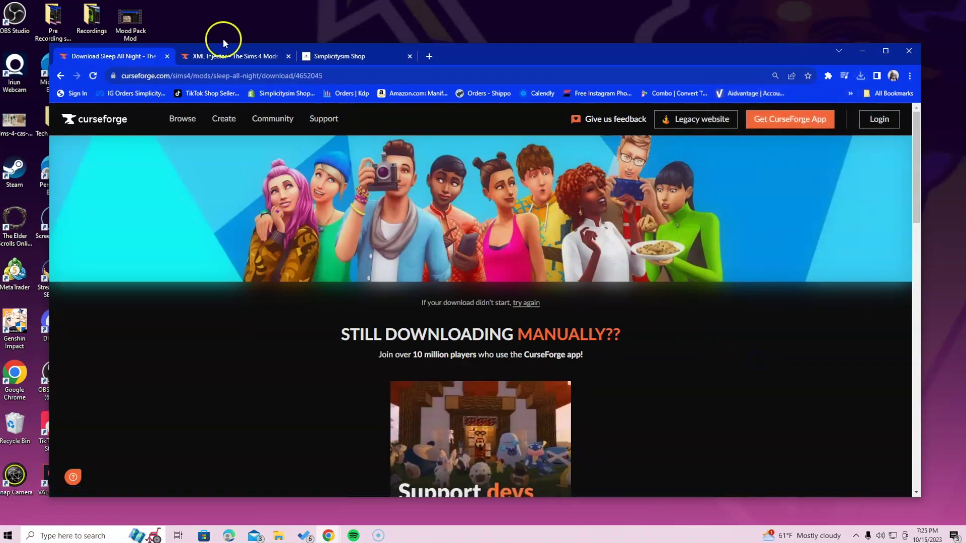
{"action": "left_click", "coordinate": [209, 55]}
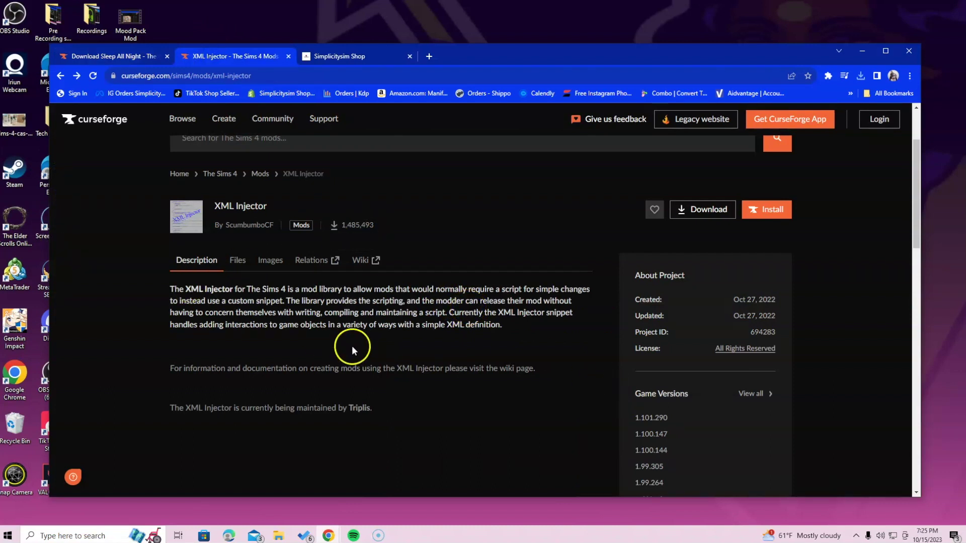
{"action": "left_click", "coordinate": [238, 261]}
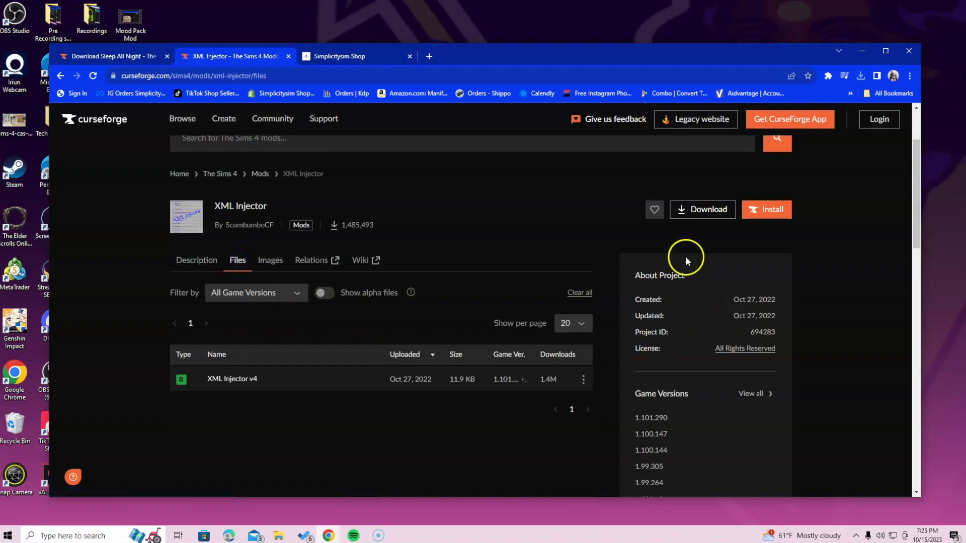
{"action": "left_click", "coordinate": [357, 379]}
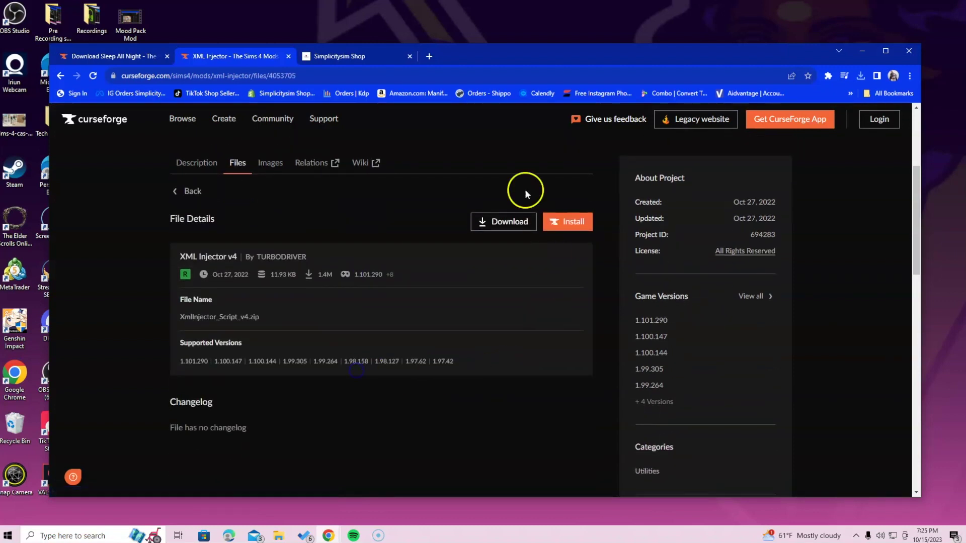
{"action": "left_click", "coordinate": [499, 222]}
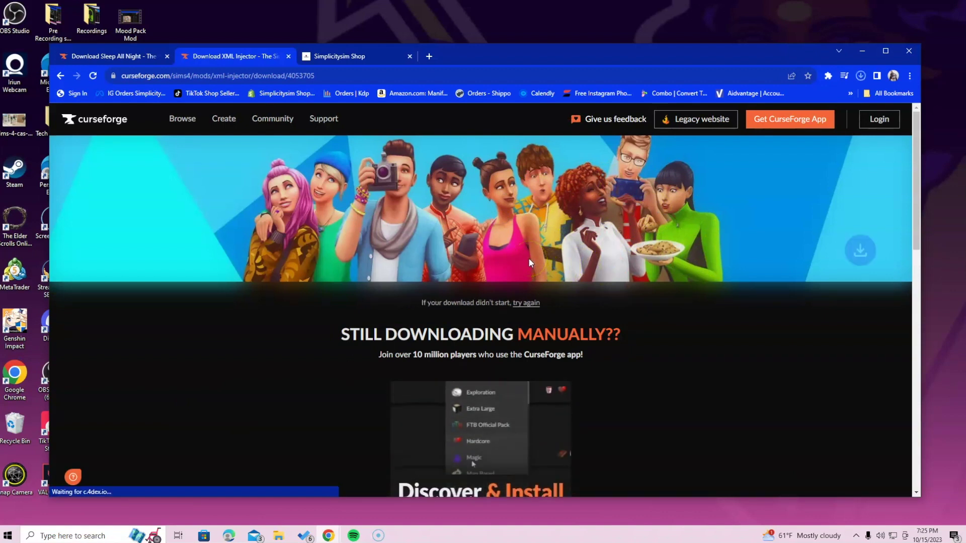
{"action": "left_click", "coordinate": [748, 424]}
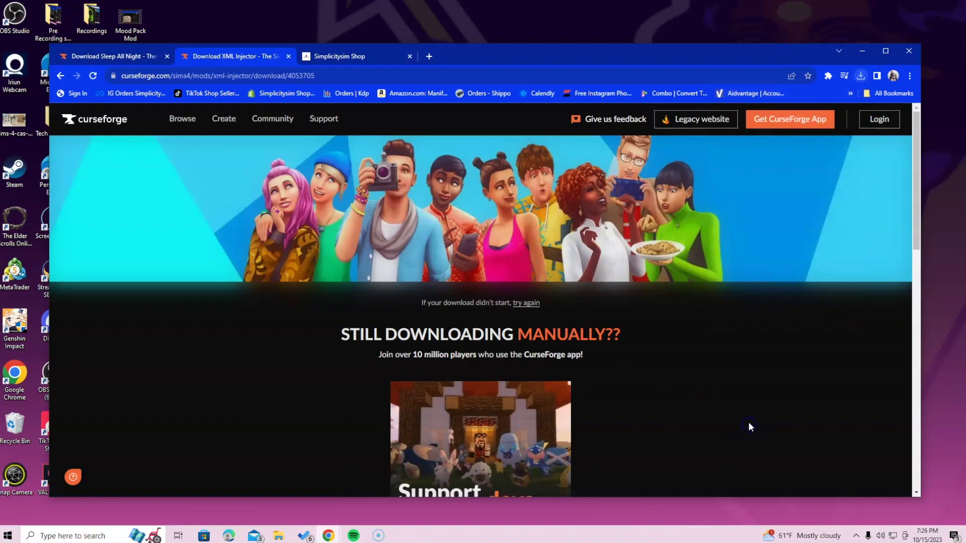
Step: Open the Downloads folder in File Explorer and select the LittleMsSam_SleepAllNight zip
{"action": "left_click", "coordinate": [280, 536]}
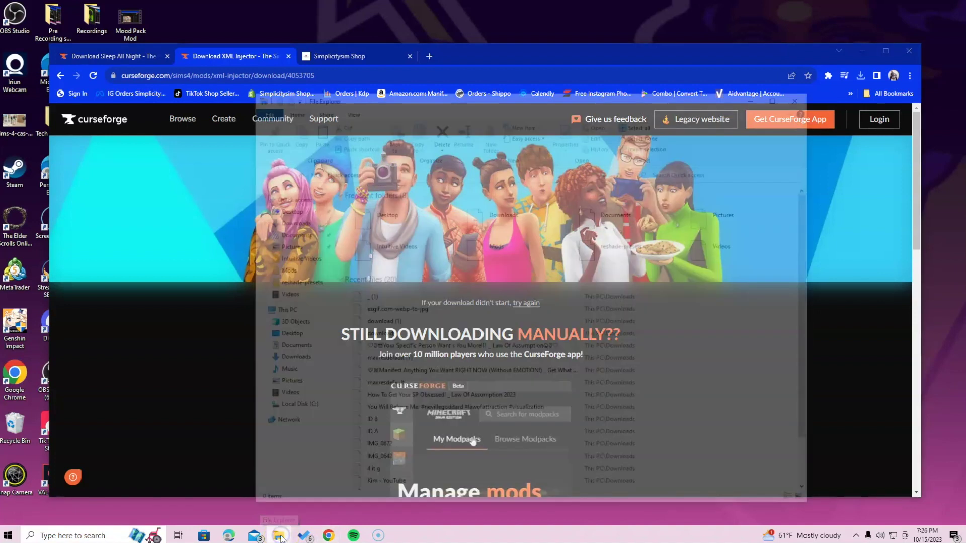
{"action": "left_click_drag", "start_coordinate": [428, 94], "coordinate": [303, 58]}
{"action": "double_click", "coordinate": [381, 185]}
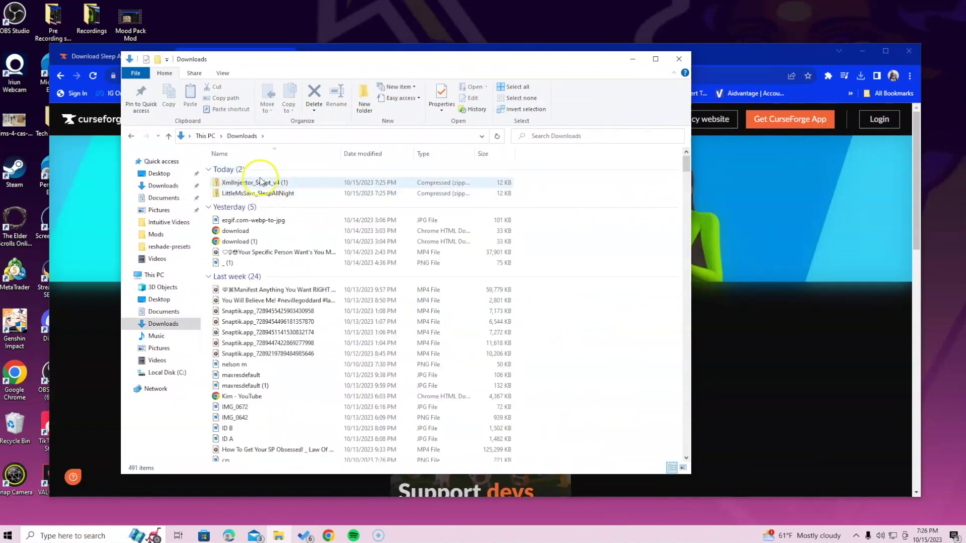
{"action": "left_click", "coordinate": [262, 195]}
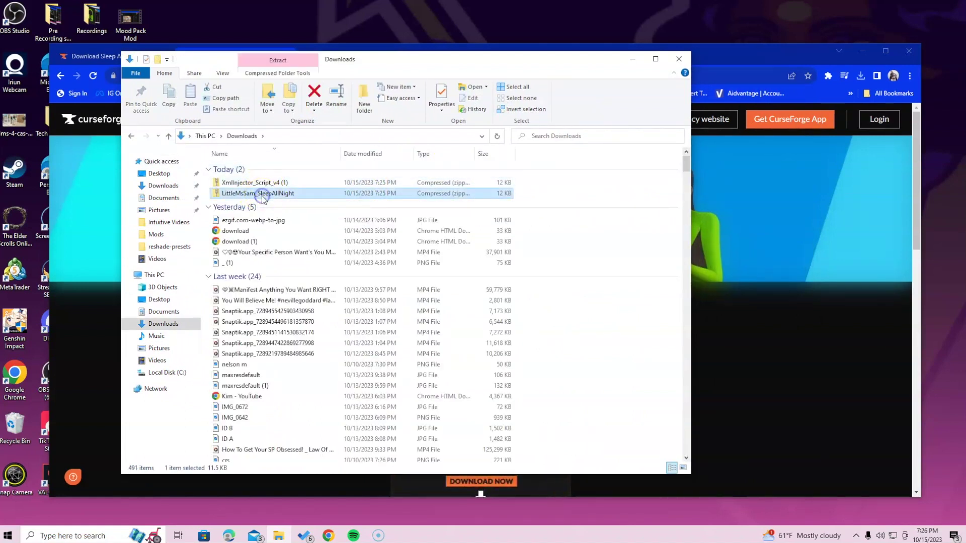
Step: Extract LittleMsSam_SleepAllNight.zip into a LittleMsSam_SleepAllNight folder in Downloads
{"action": "right_click", "coordinate": [263, 200]}
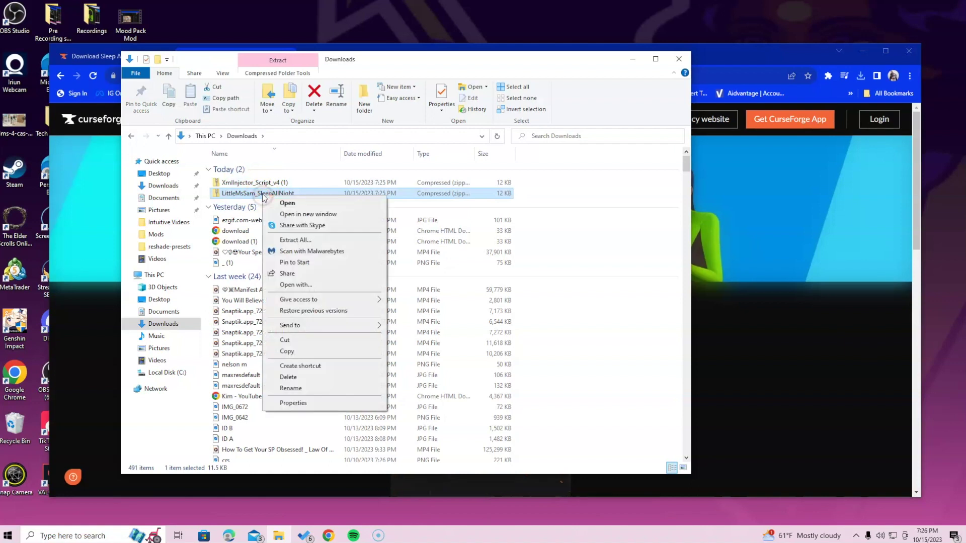
{"action": "left_click", "coordinate": [284, 241]}
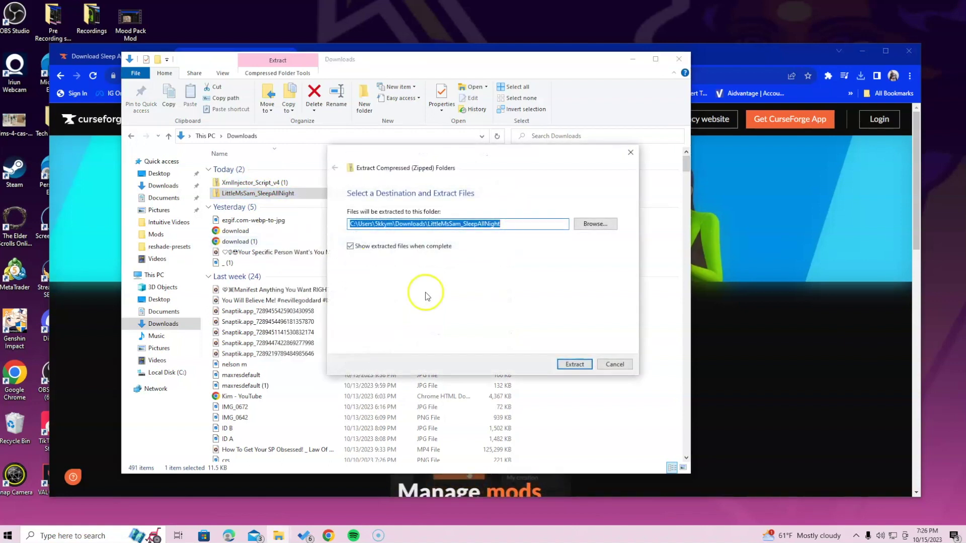
{"action": "left_click", "coordinate": [574, 364]}
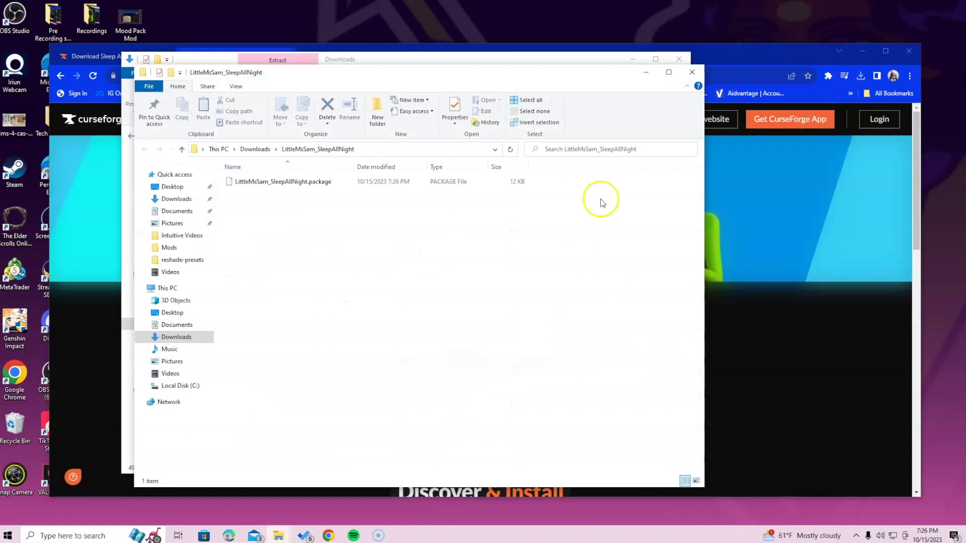
{"action": "left_click", "coordinate": [693, 72]}
{"action": "left_click", "coordinate": [275, 207]}
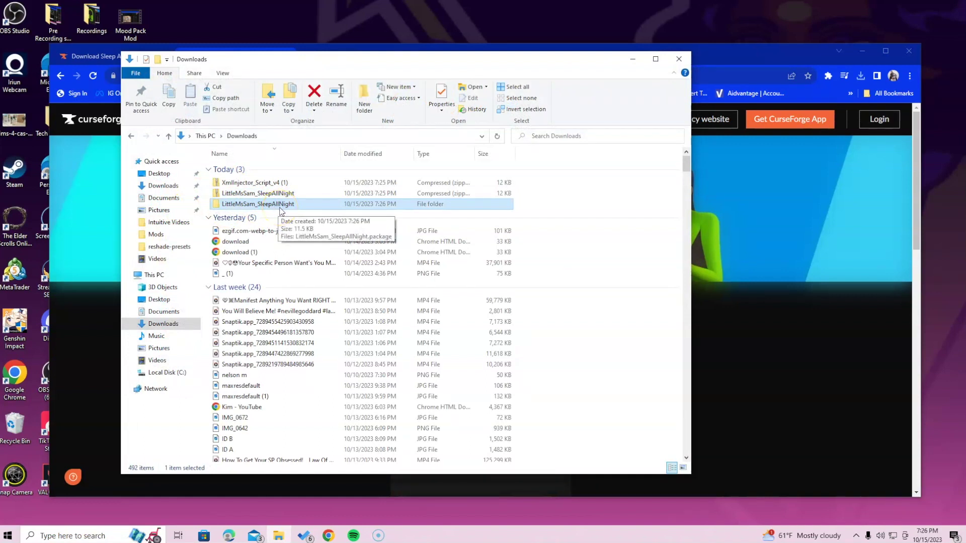
Step: Extract the XmlInjector_Script_v4 (1) zip into its own folder in Downloads
{"action": "right_click", "coordinate": [284, 209]}
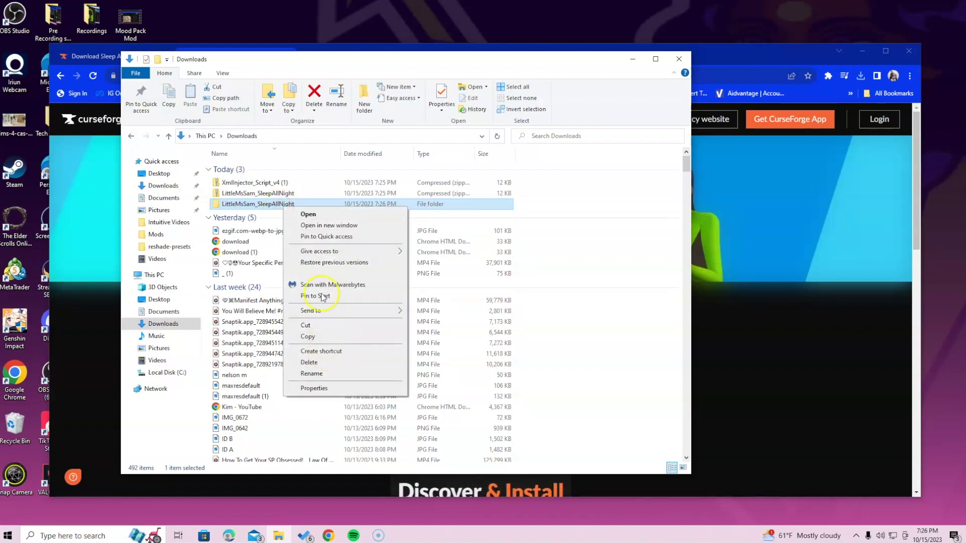
{"action": "left_click", "coordinate": [578, 161]}
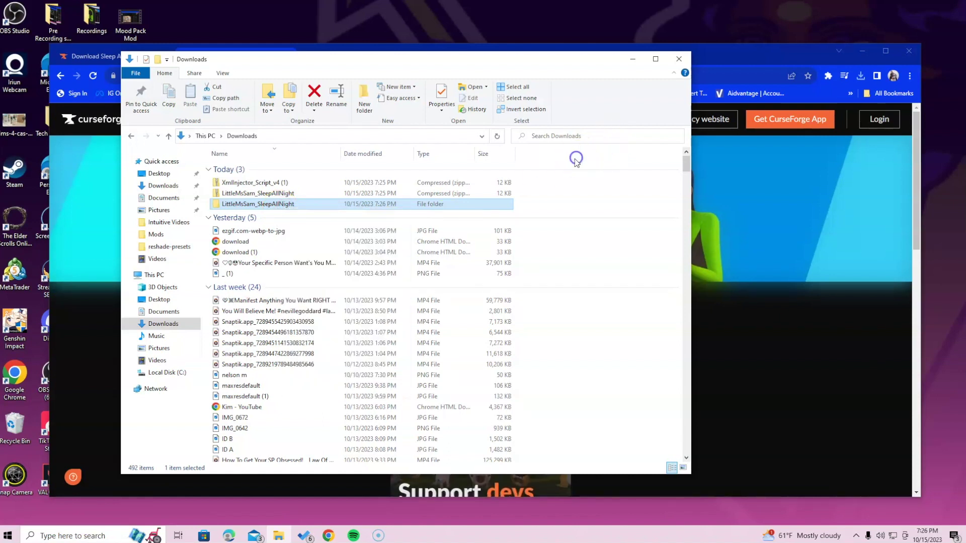
{"action": "left_click", "coordinate": [248, 184]}
{"action": "right_click", "coordinate": [250, 185]}
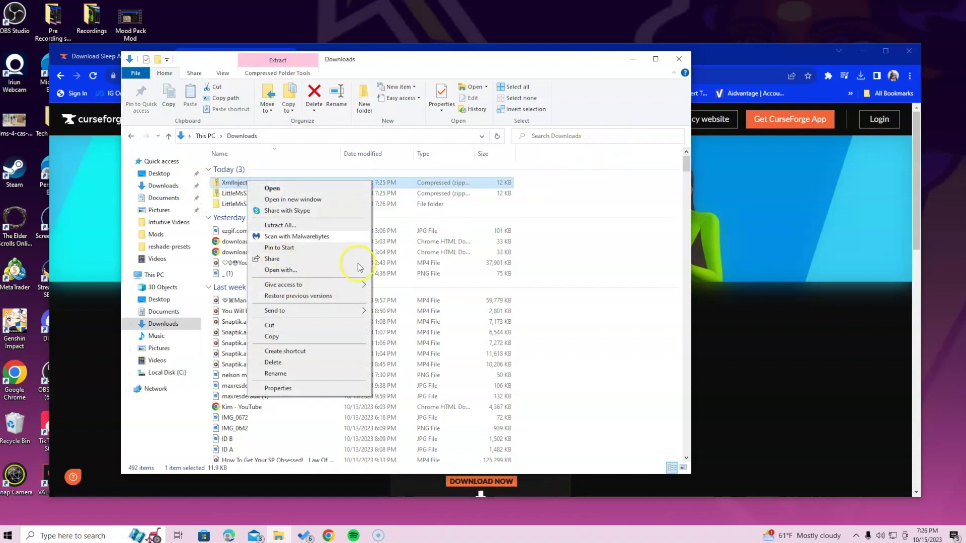
{"action": "left_click", "coordinate": [280, 225]}
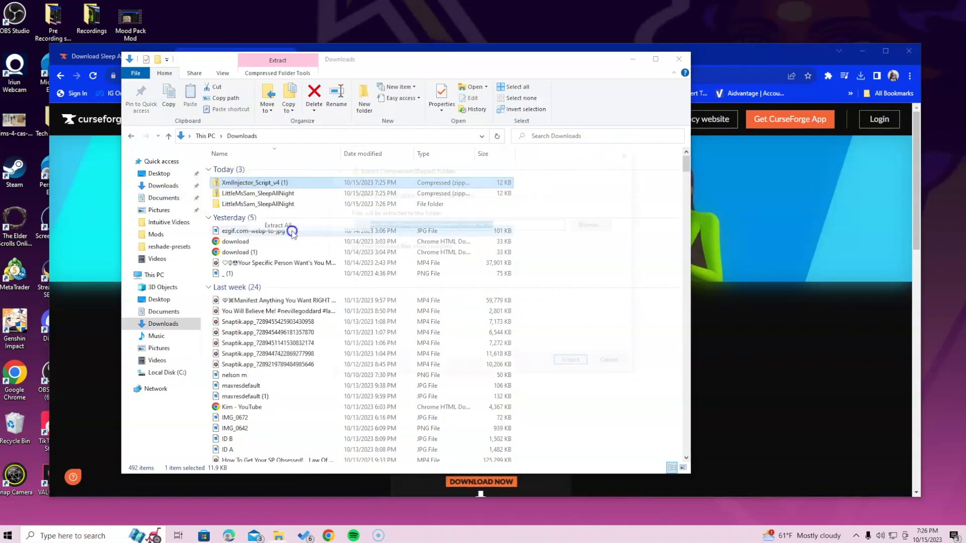
{"action": "left_click", "coordinate": [579, 367]}
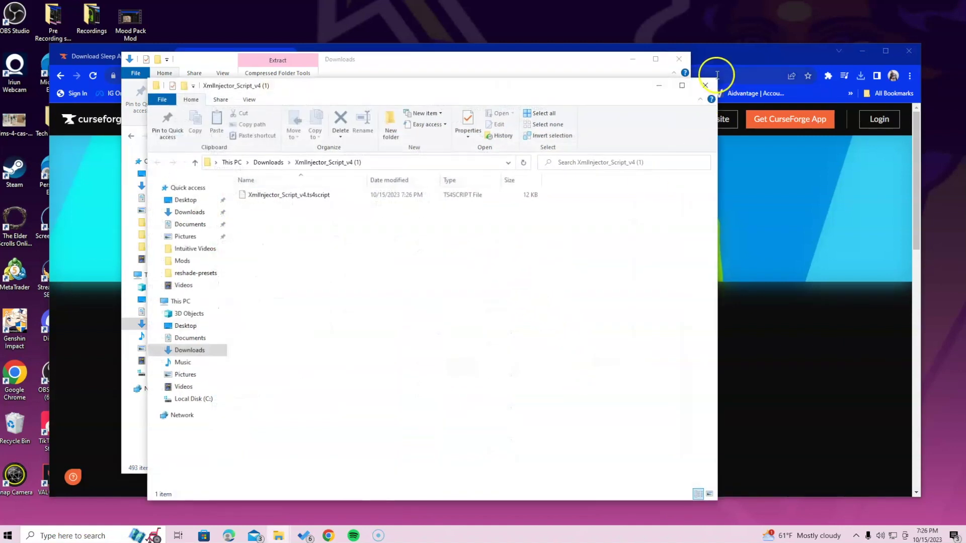
{"action": "left_click", "coordinate": [705, 85]}
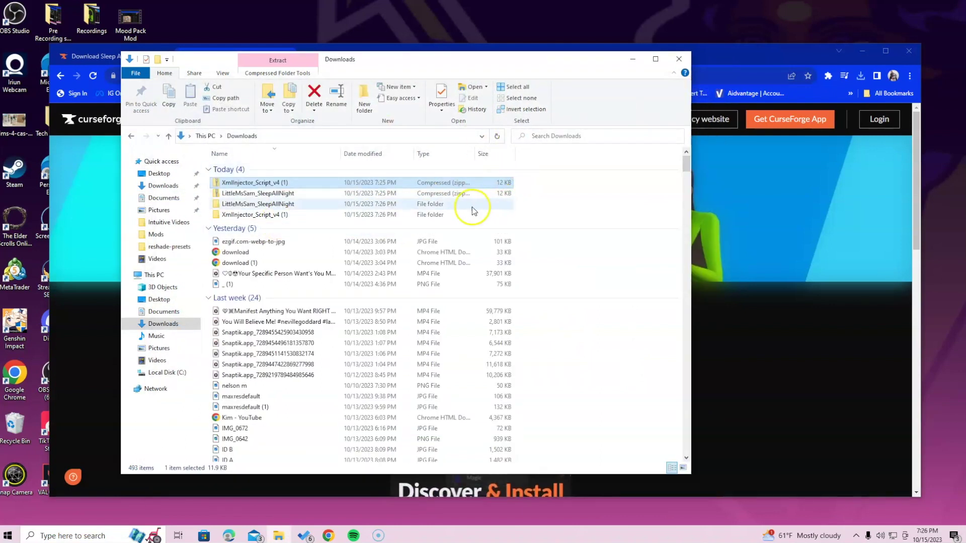
{"action": "left_click", "coordinate": [459, 205]}
Step: Open a second File Explorer window beside Downloads at Documents > Electronic Arts
{"action": "left_click_drag", "start_coordinate": [435, 69], "coordinate": [348, 36]}
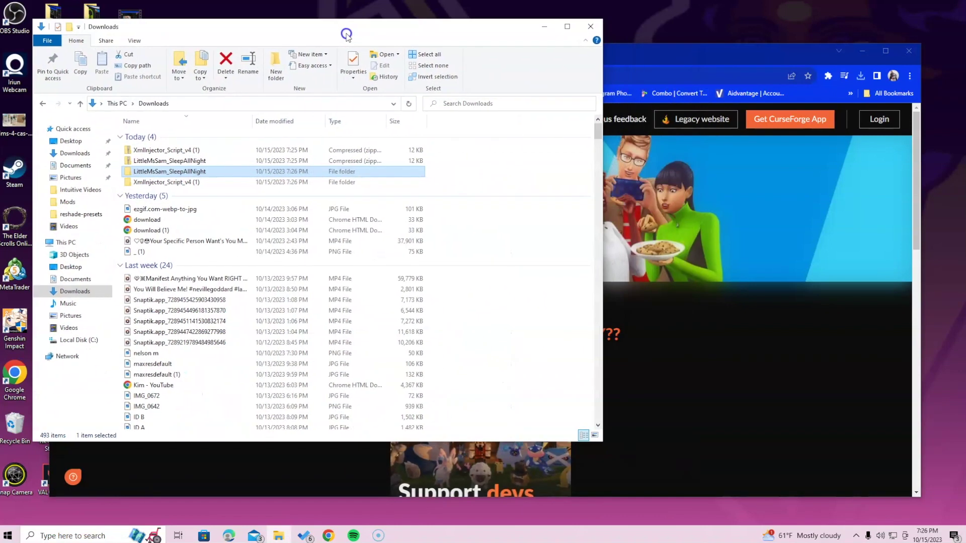
{"action": "right_click", "coordinate": [277, 538]}
{"action": "left_click", "coordinate": [251, 482]}
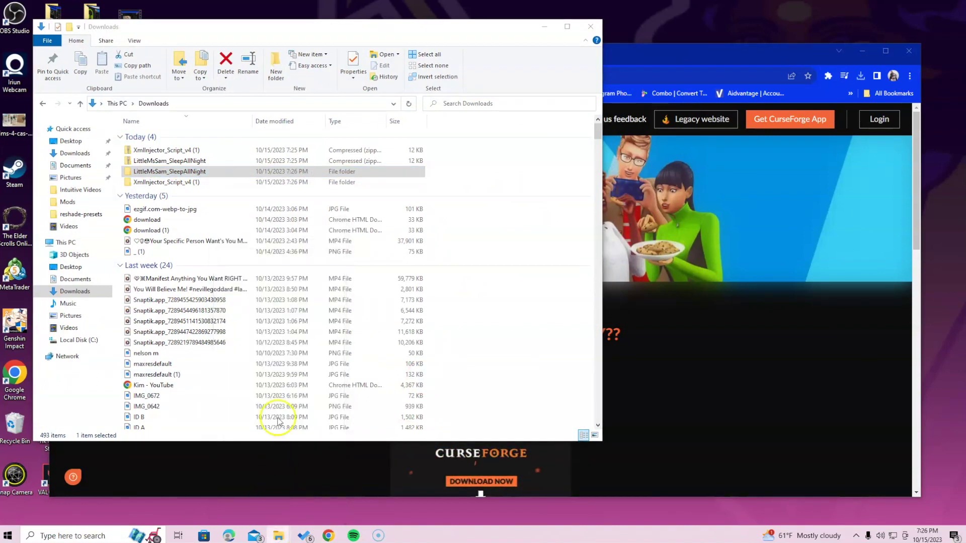
{"action": "left_click_drag", "start_coordinate": [648, 53], "coordinate": [728, 75]}
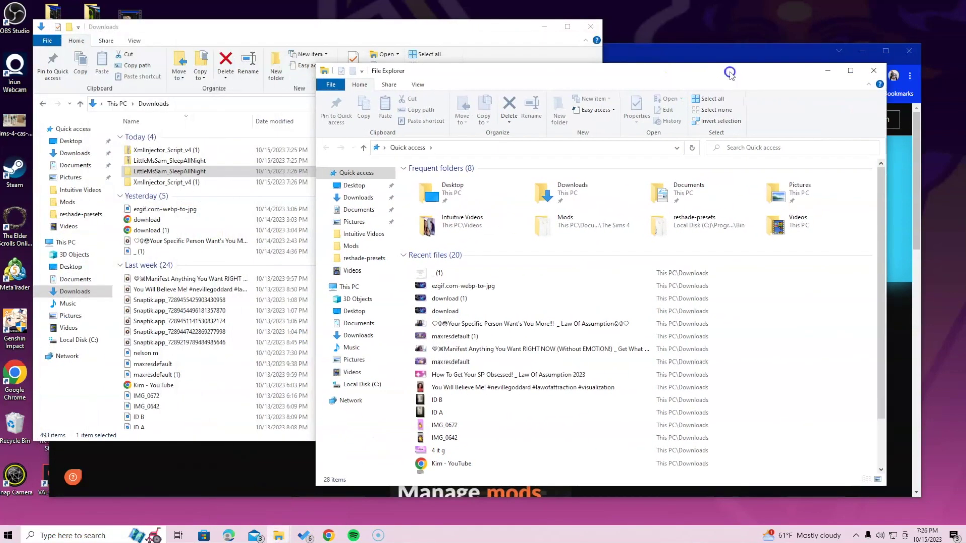
{"action": "double_click", "coordinate": [678, 199]}
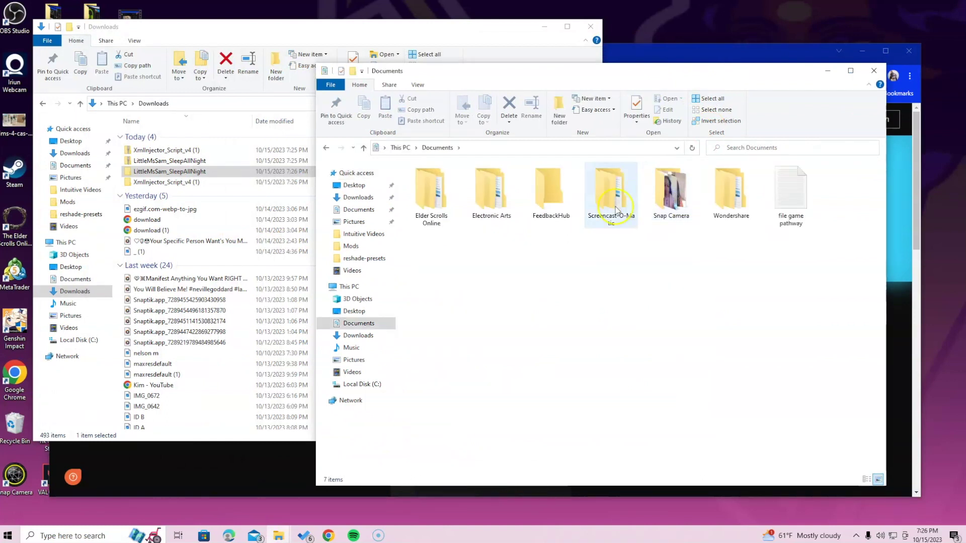
{"action": "double_click", "coordinate": [492, 203]}
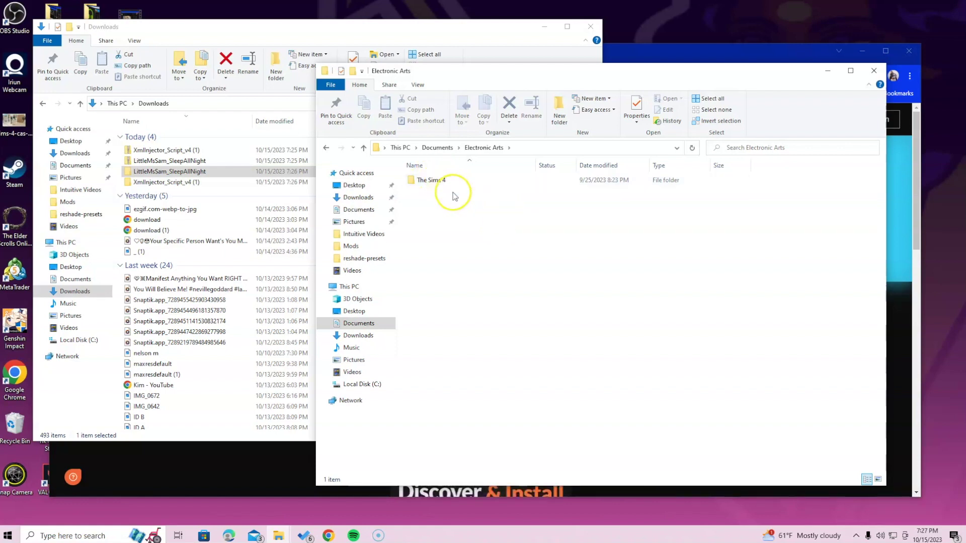
Step: Open The Sims 4 > Mods folder in the second window
{"action": "double_click", "coordinate": [446, 180]}
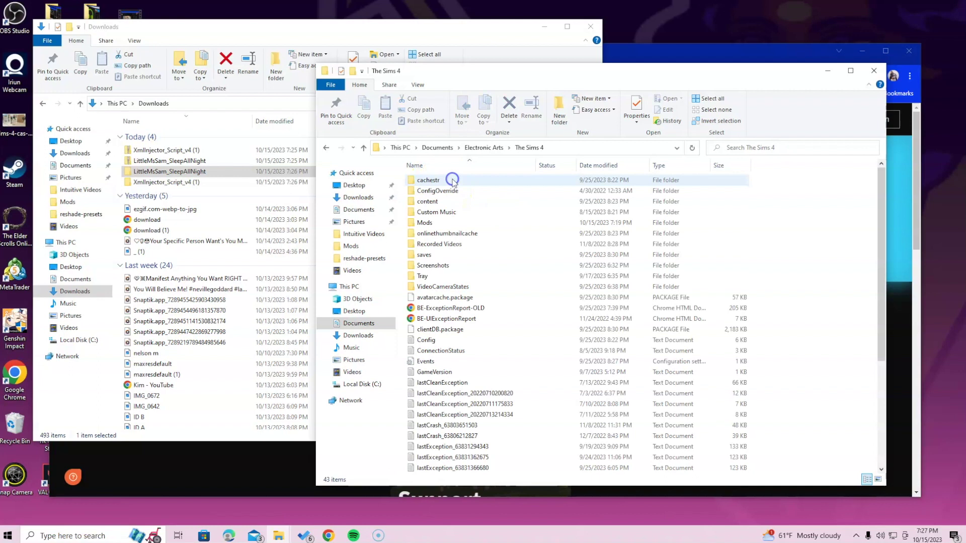
{"action": "double_click", "coordinate": [443, 224]}
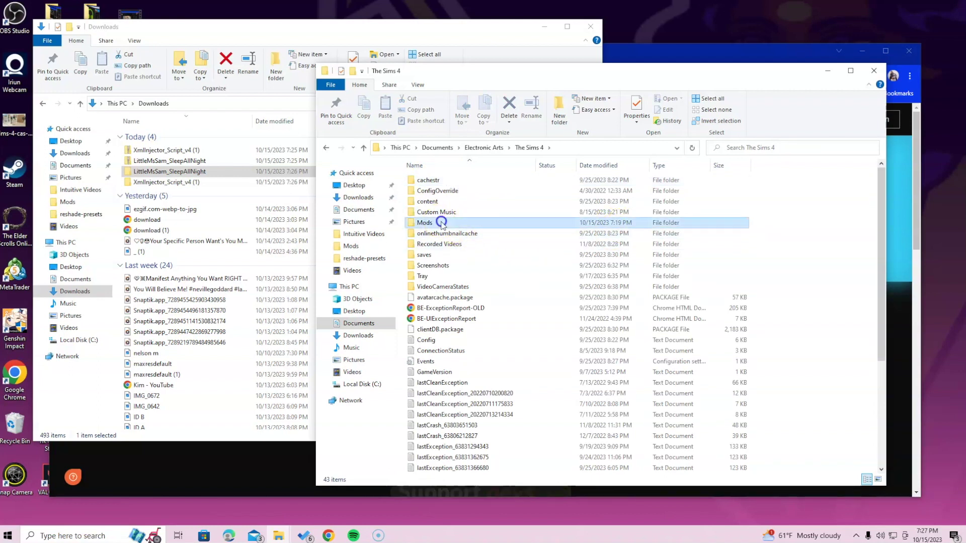
{"action": "scroll", "coordinate": [574, 227], "scroll_direction": "down", "scroll_amount": 11}
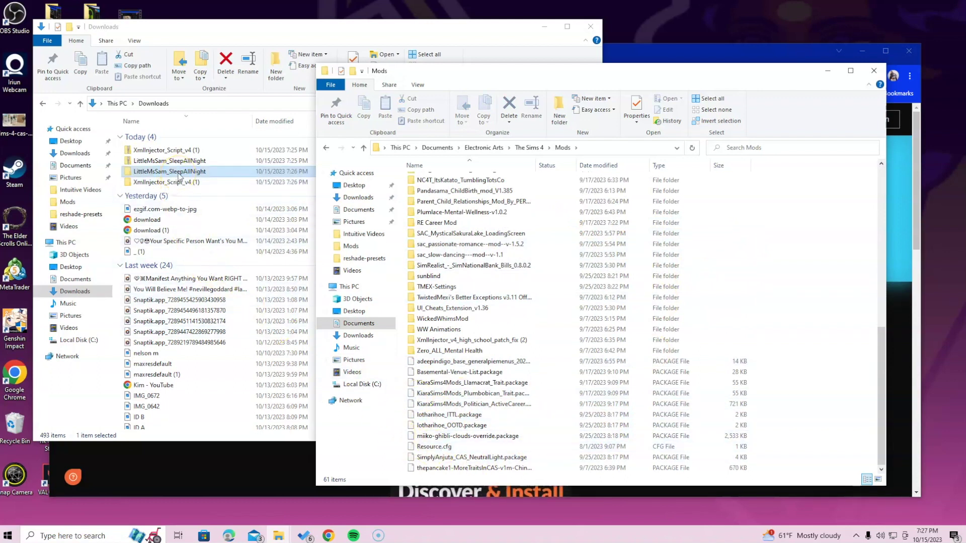
Step: Move LittleMsSam_SleepAllNight from Downloads into Mods and check its contents
{"action": "left_click_drag", "start_coordinate": [179, 176], "coordinate": [546, 442]}
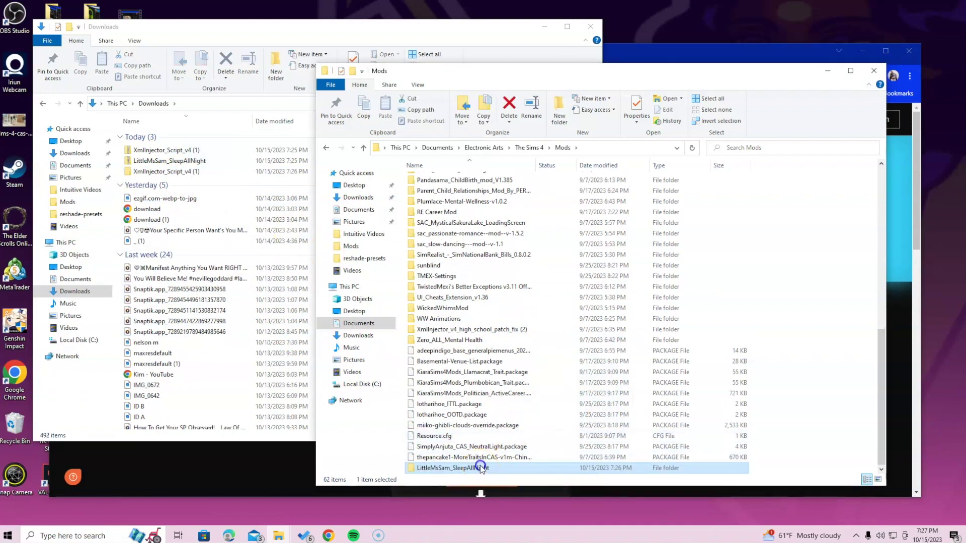
{"action": "double_click", "coordinate": [481, 468]}
{"action": "left_click", "coordinate": [326, 148]}
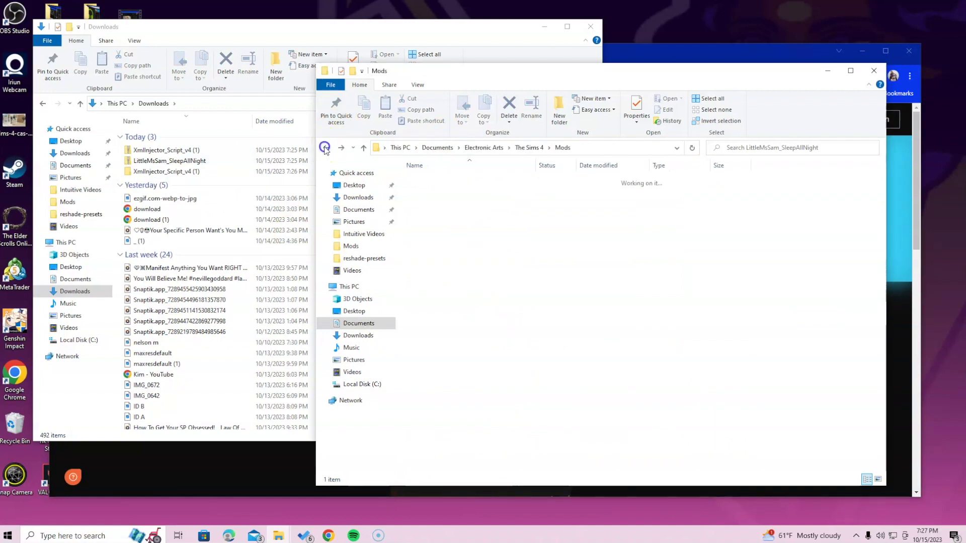
Step: Inspect the existing XmlInjector_v4_high_school_patch_fix (2) folder in Mods for the script and package files
{"action": "left_click", "coordinate": [182, 172]}
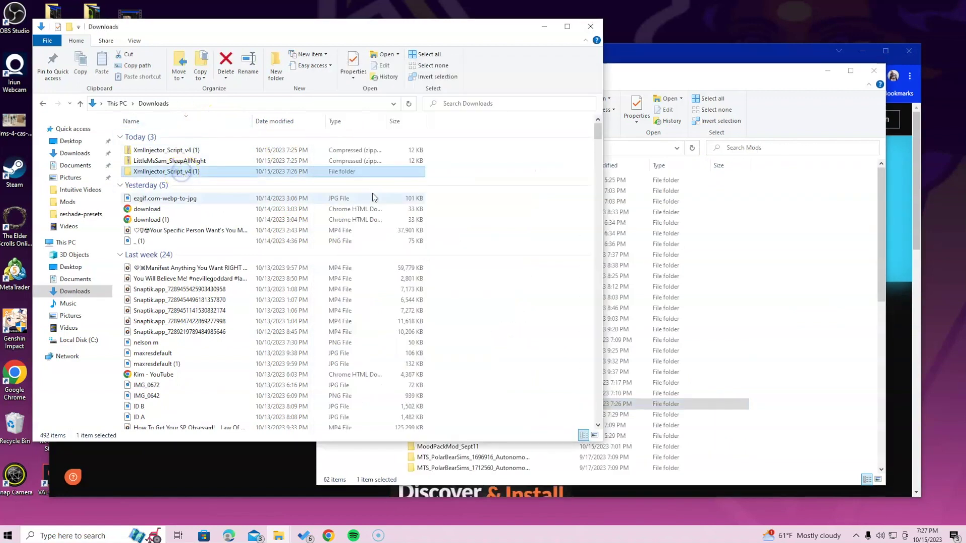
{"action": "left_click", "coordinate": [793, 103]}
{"action": "scroll", "coordinate": [793, 282], "scroll_direction": "down", "scroll_amount": 10}
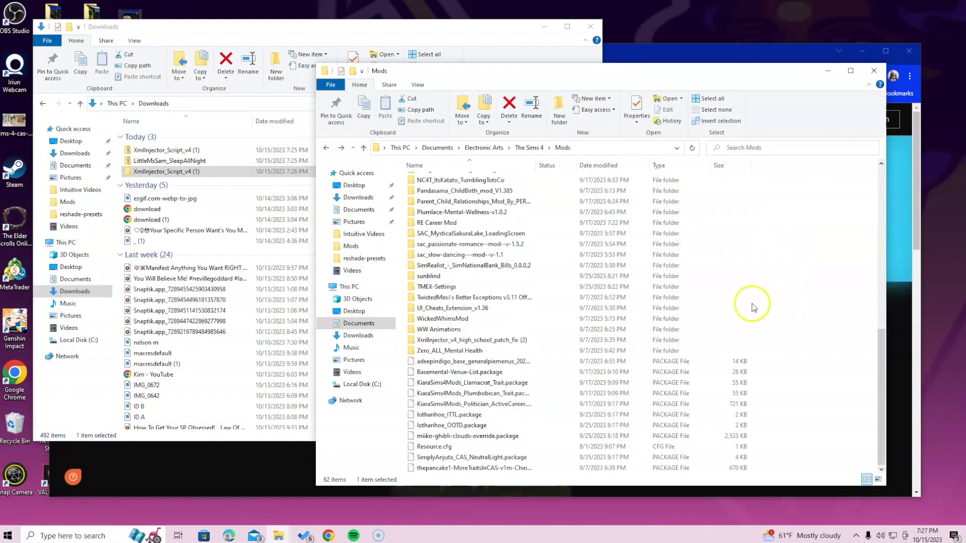
{"action": "mouse_move", "coordinate": [173, 172]}
{"action": "left_mouse_down"}
{"action": "mouse_move", "coordinate": [233, 190]}
{"action": "mouse_move", "coordinate": [399, 282]}
{"action": "mouse_move", "coordinate": [477, 407]}
{"action": "mouse_move", "coordinate": [172, 101]}
{"action": "mouse_move", "coordinate": [189, 132]}
{"action": "mouse_move", "coordinate": [157, 174]}
{"action": "left_mouse_up"}
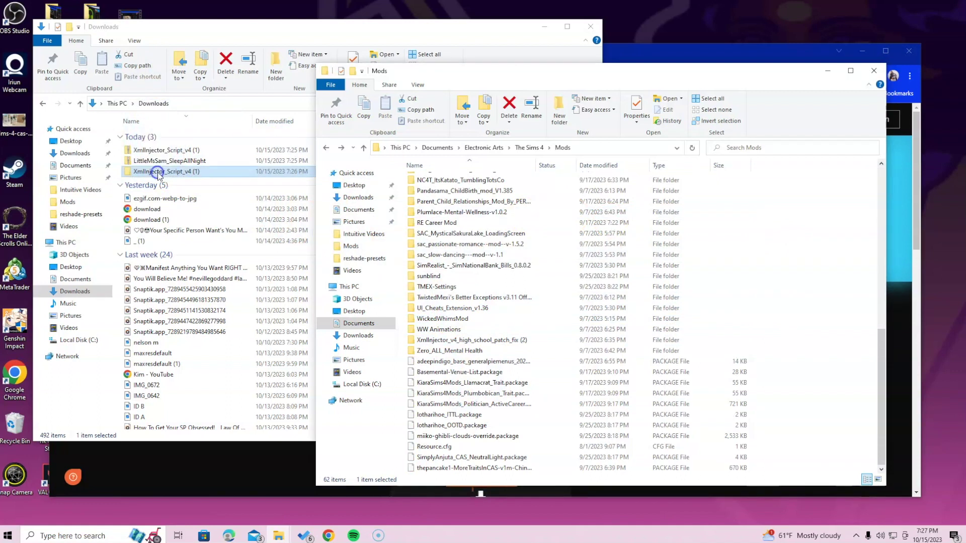
{"action": "double_click", "coordinate": [521, 341]}
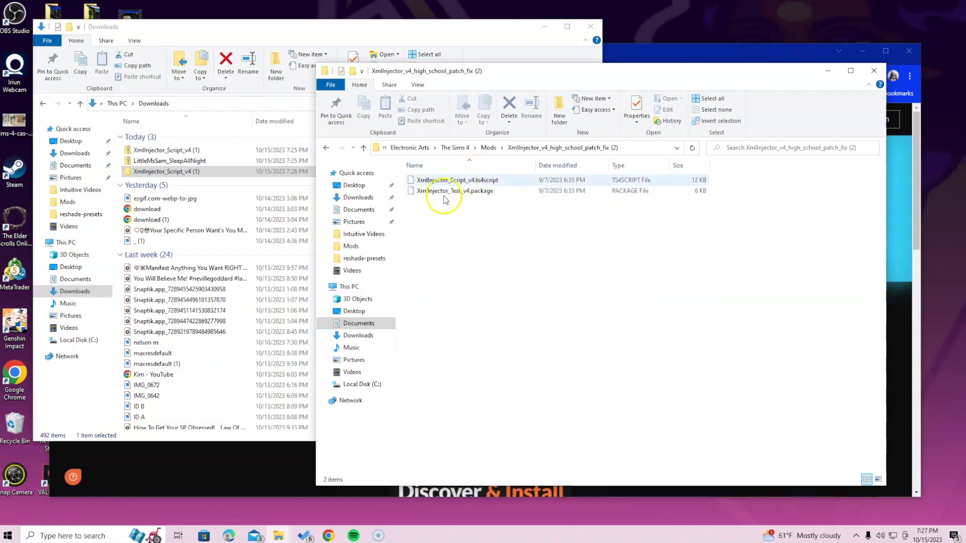
{"action": "left_click", "coordinate": [326, 148]}
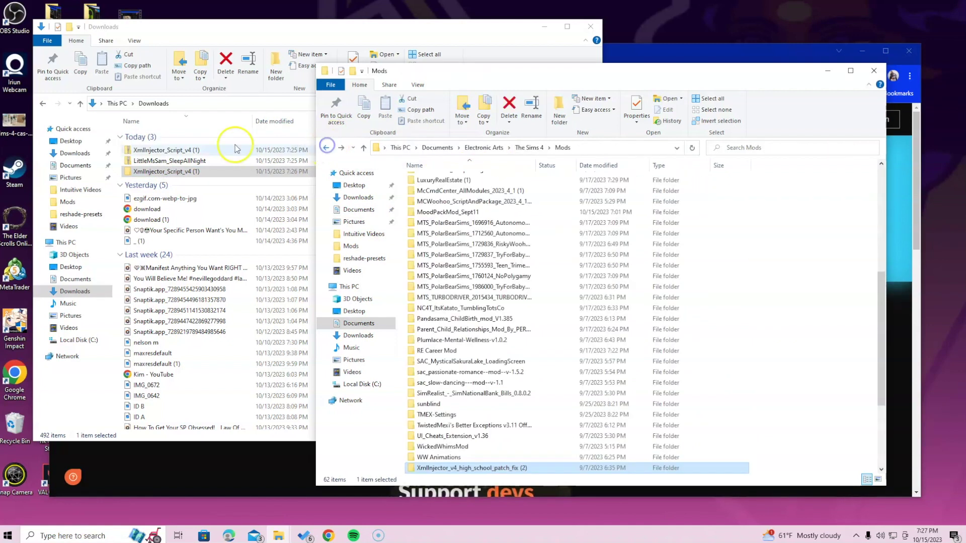
{"action": "scroll", "coordinate": [814, 355], "scroll_direction": "down", "scroll_amount": 4}
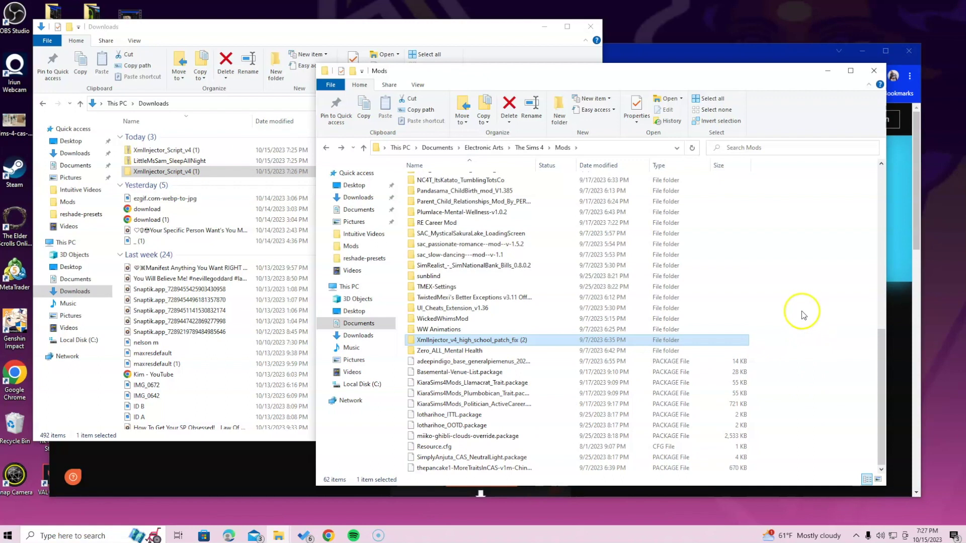
Step: Close Mods, delete the three items downloaded today from Downloads, and close Explorer
{"action": "left_click", "coordinate": [867, 74]}
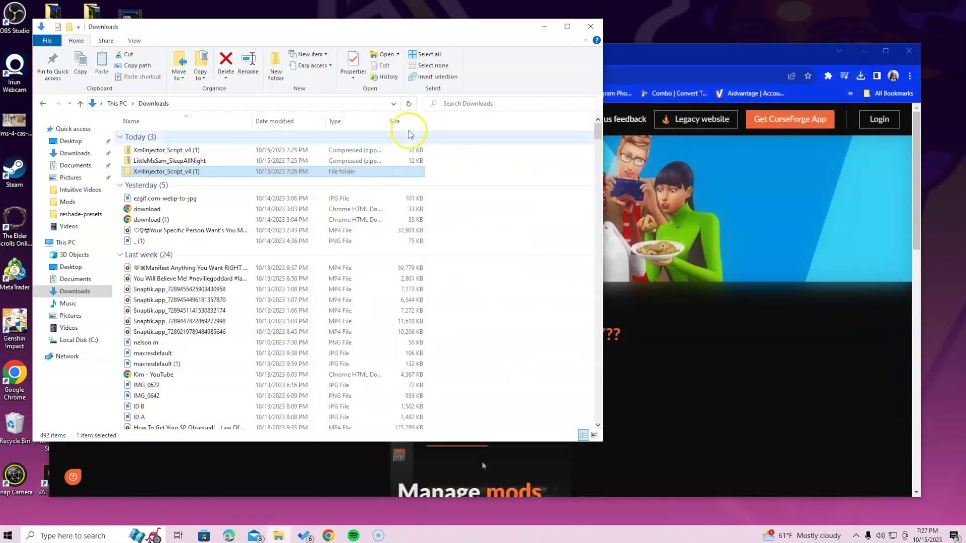
{"action": "left_click", "coordinate": [485, 184]}
{"action": "left_click", "coordinate": [505, 174]}
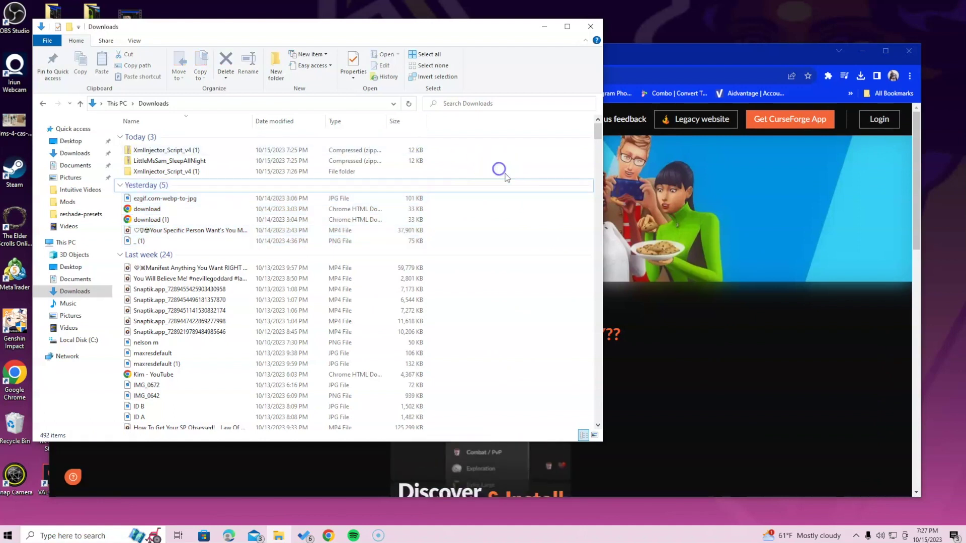
{"action": "left_click_drag", "start_coordinate": [489, 176], "coordinate": [334, 143]}
{"action": "right_click", "coordinate": [333, 147]}
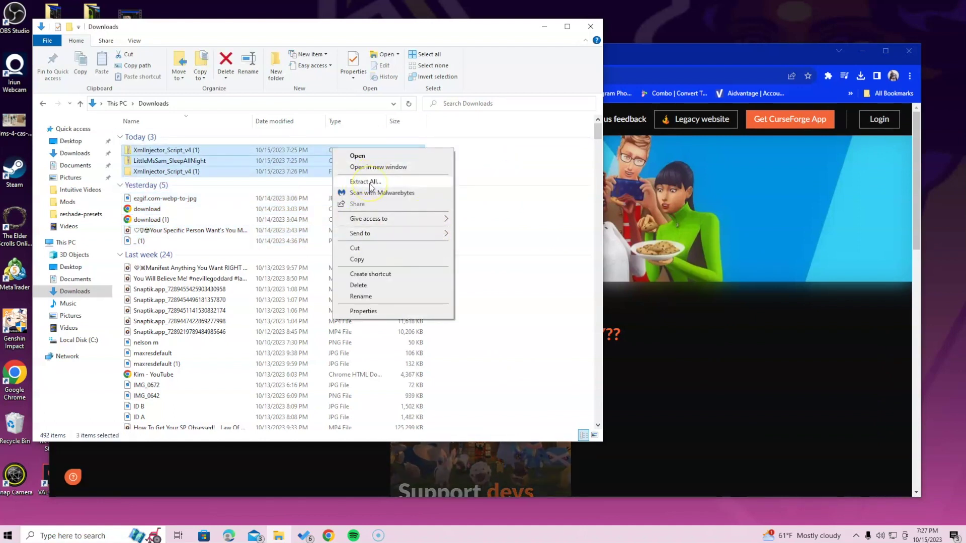
{"action": "left_click", "coordinate": [368, 285]}
{"action": "left_click", "coordinate": [589, 28]}
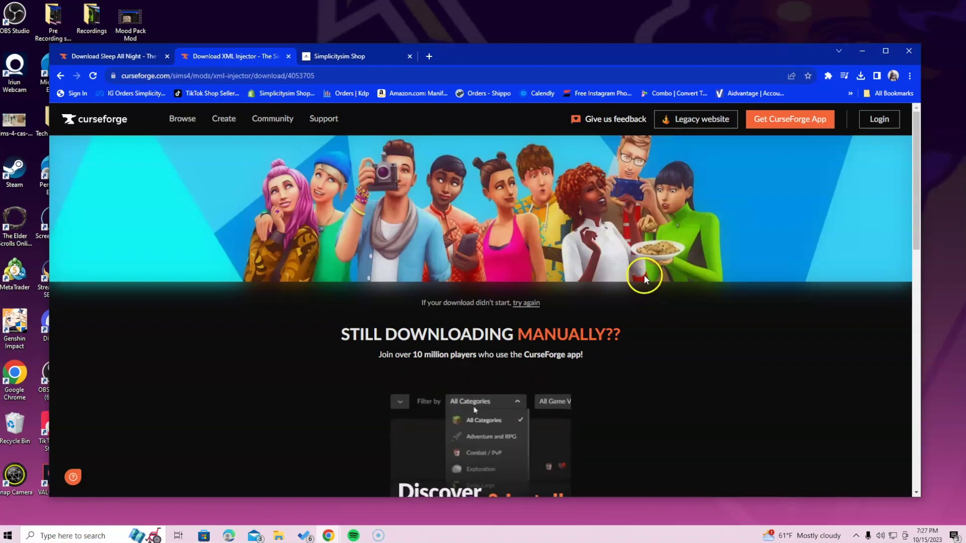
Step: Switch Chrome to the Simplicitysim Shop tab listing Sims mod ebooks like the Mod Installation Checklist
{"action": "left_click", "coordinate": [408, 119]}
{"action": "left_click", "coordinate": [622, 236]}
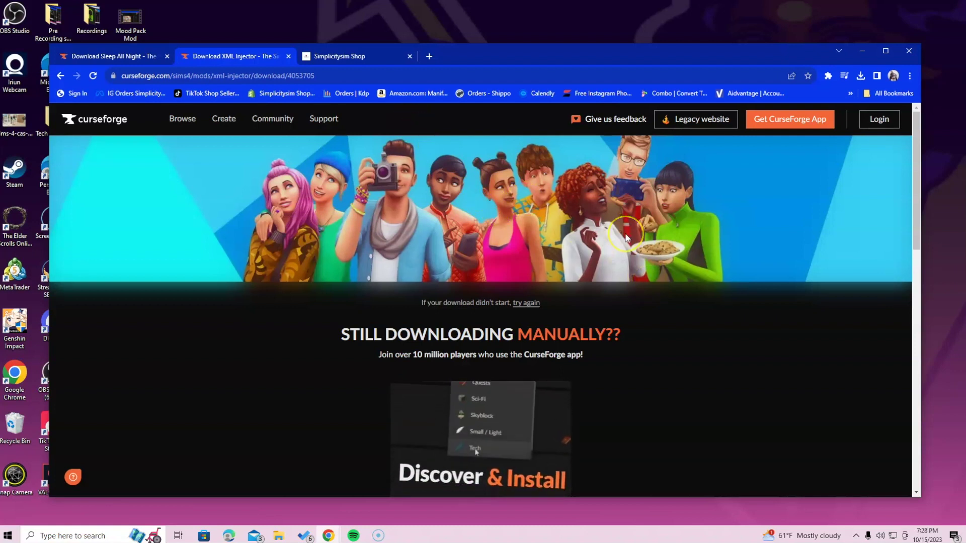
{"action": "left_click", "coordinate": [340, 58]}
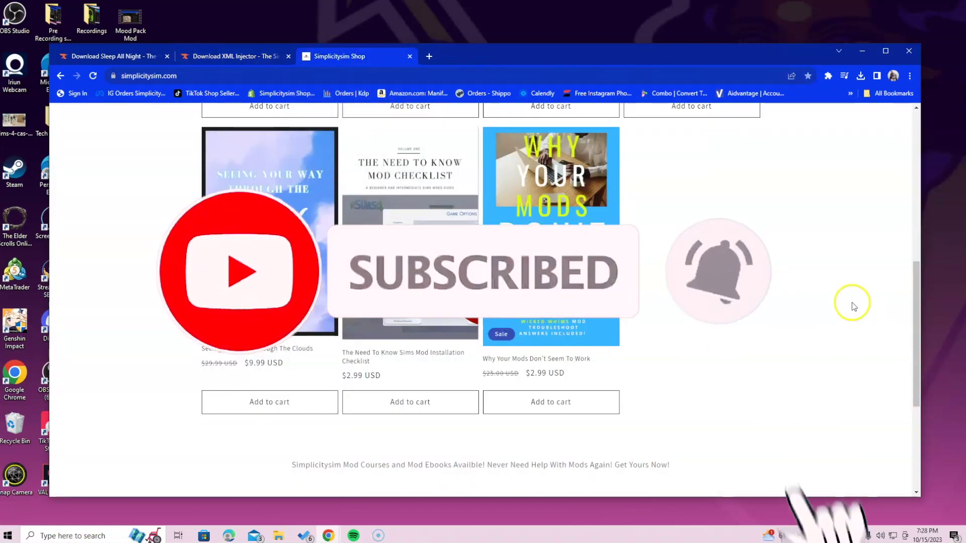